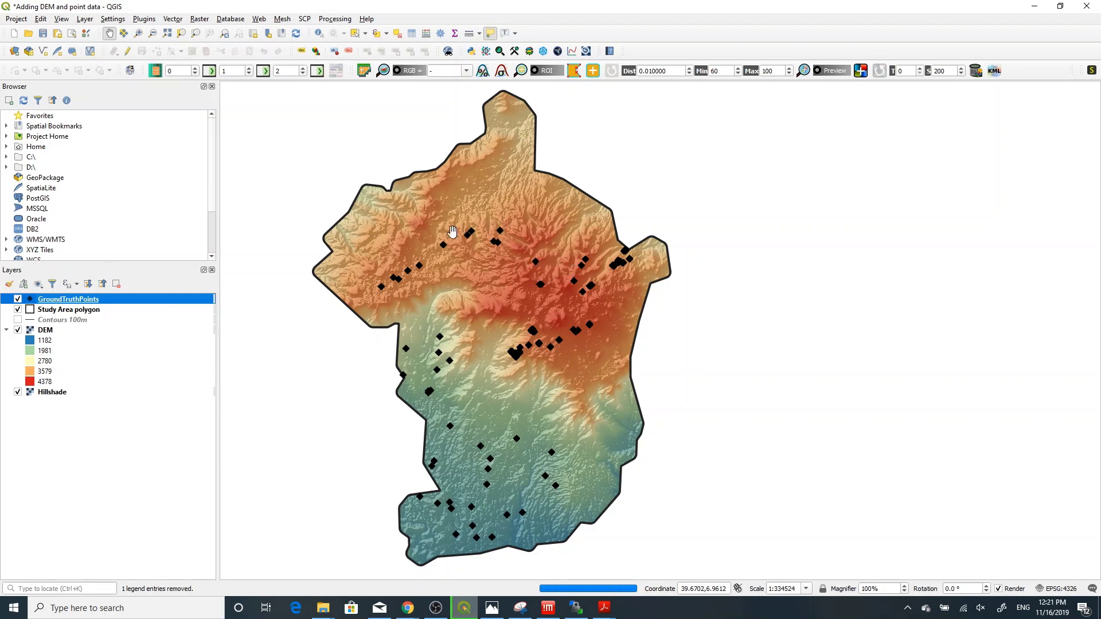
Bring up the context menu of the GroundTruthPoints layer over the DEM map.
mouse_move(541, 279)
right_click(76, 300)
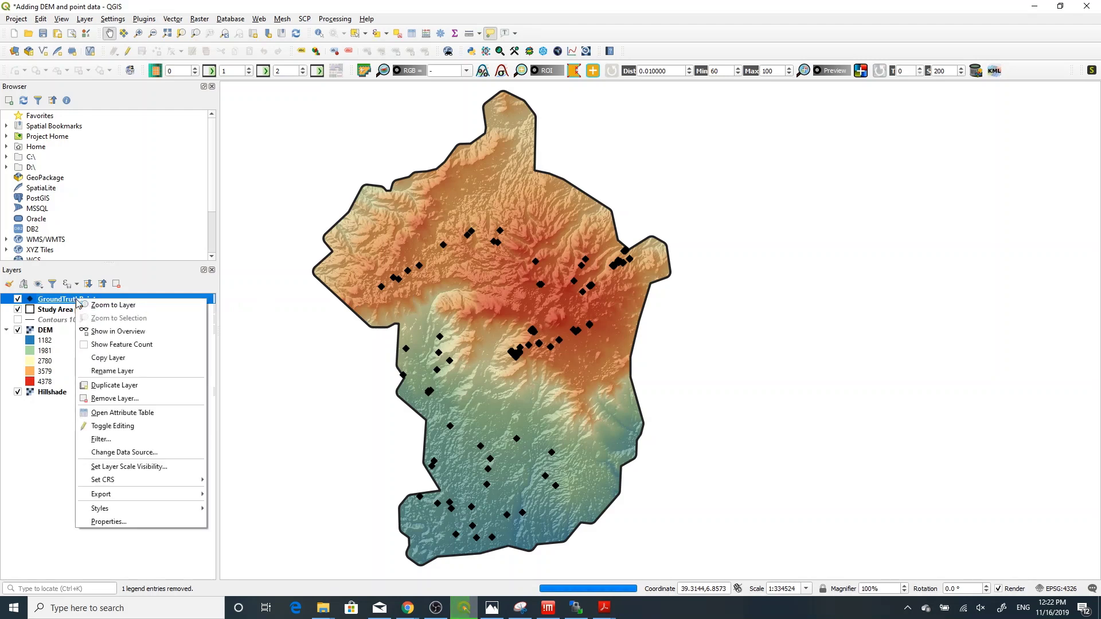
Open the GroundTruthPoints attribute table, review its 164 OID and Name records, then close it.
click(138, 413)
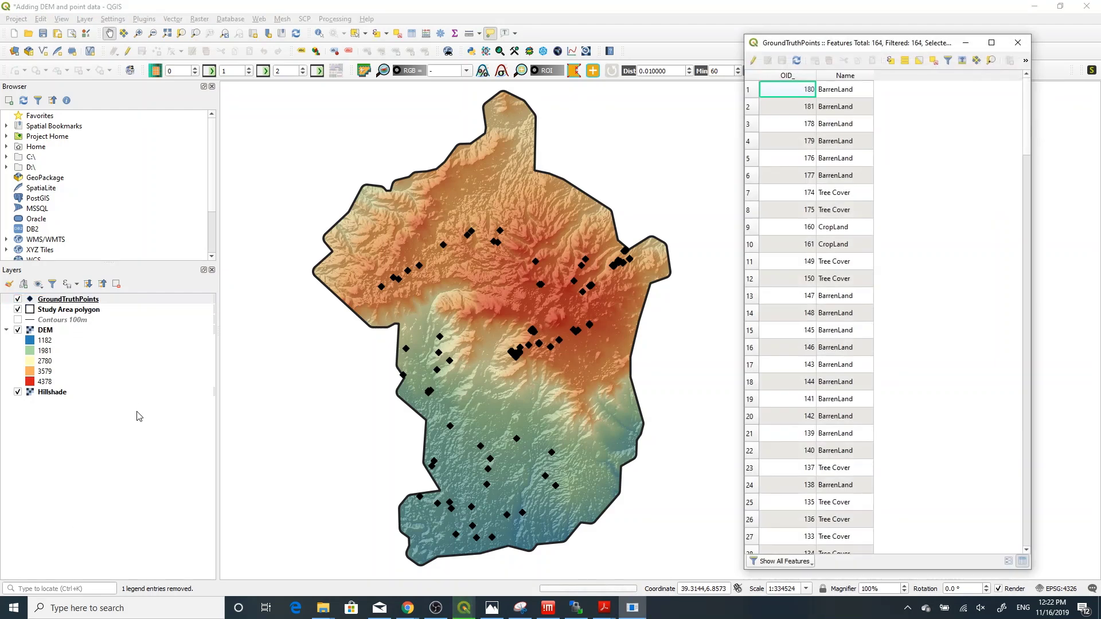
click(1018, 42)
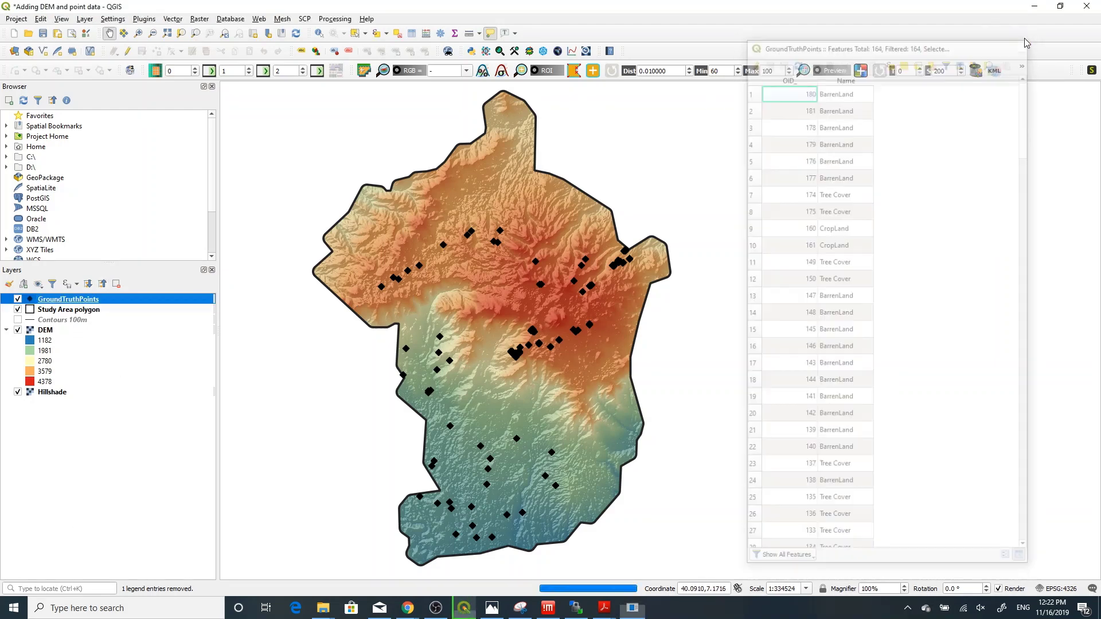
right_click(97, 307)
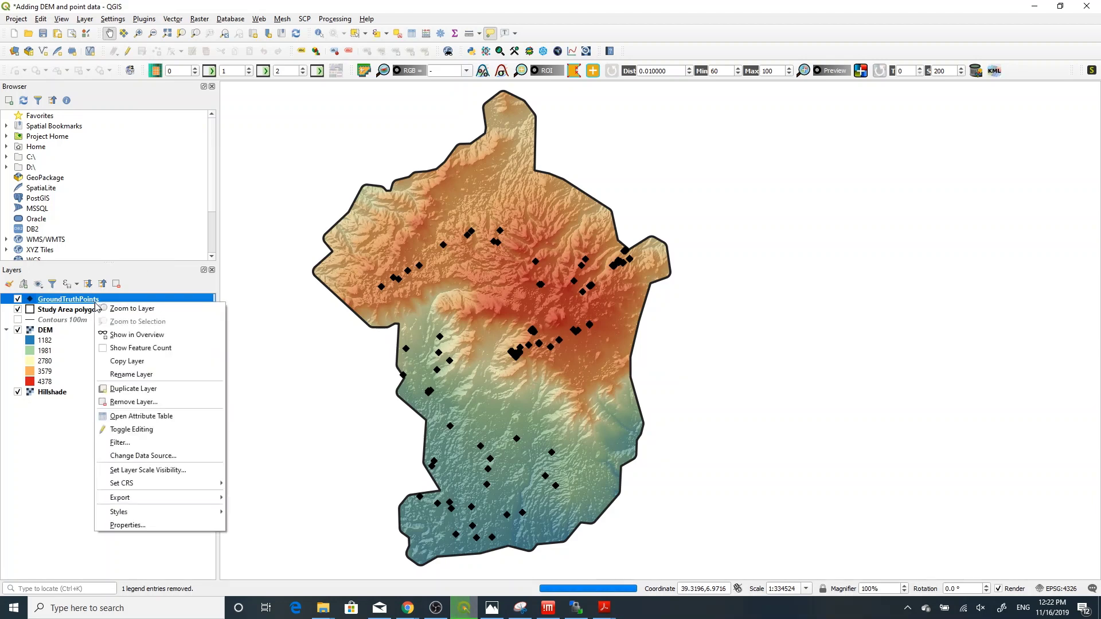
click(167, 417)
drag(868, 53, 824, 32)
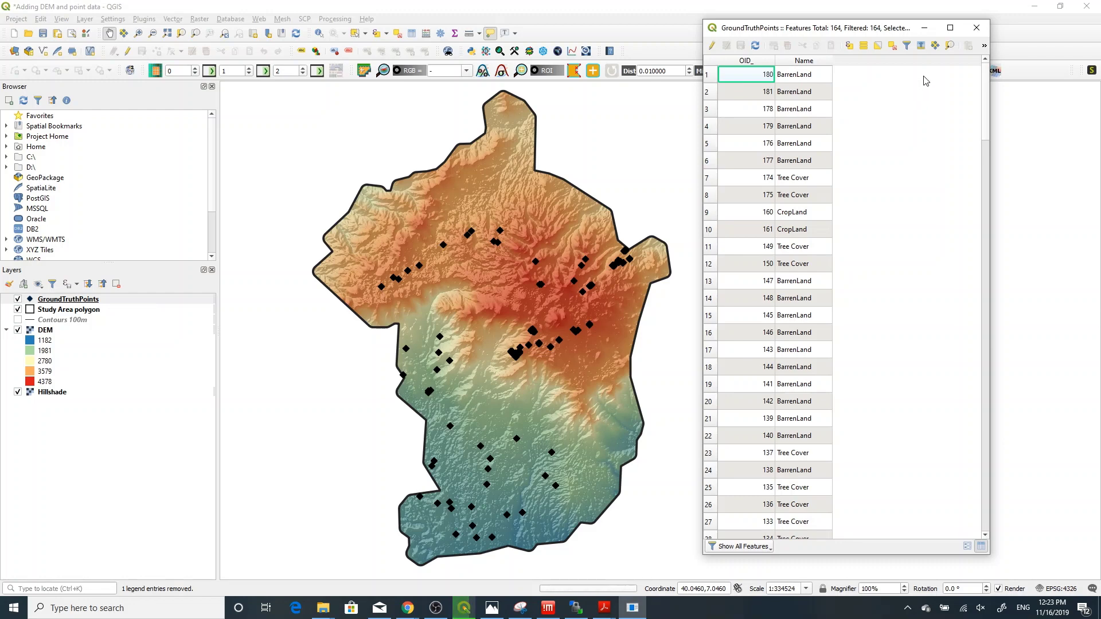
click(977, 29)
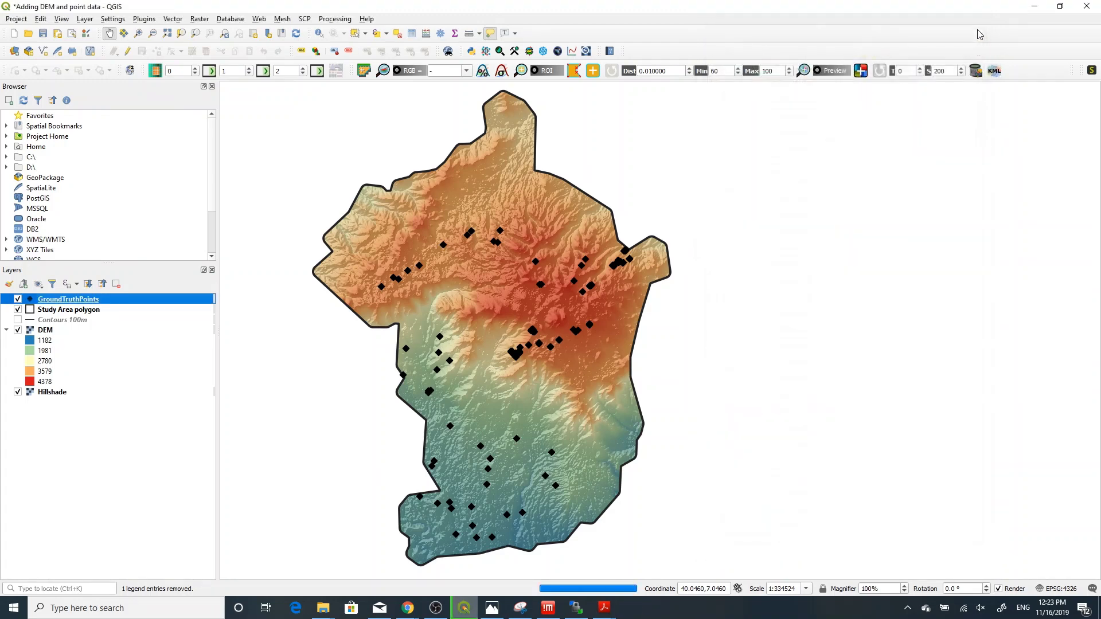
Open the Processing Toolbox, clear its search, and expand the Raster and Vector analysis groups.
click(337, 20)
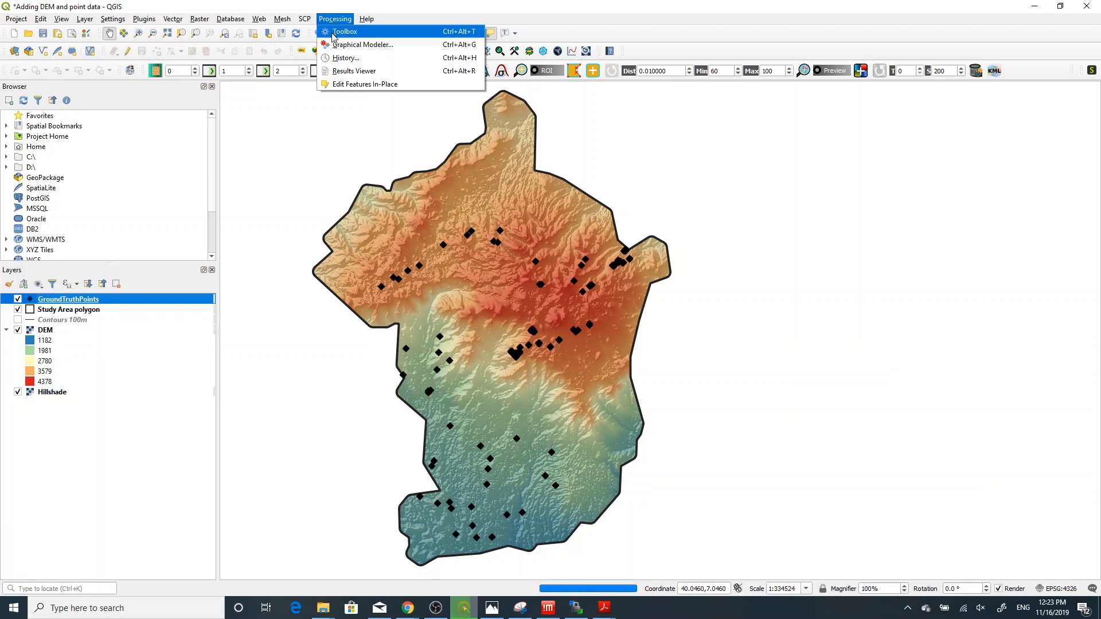
click(334, 37)
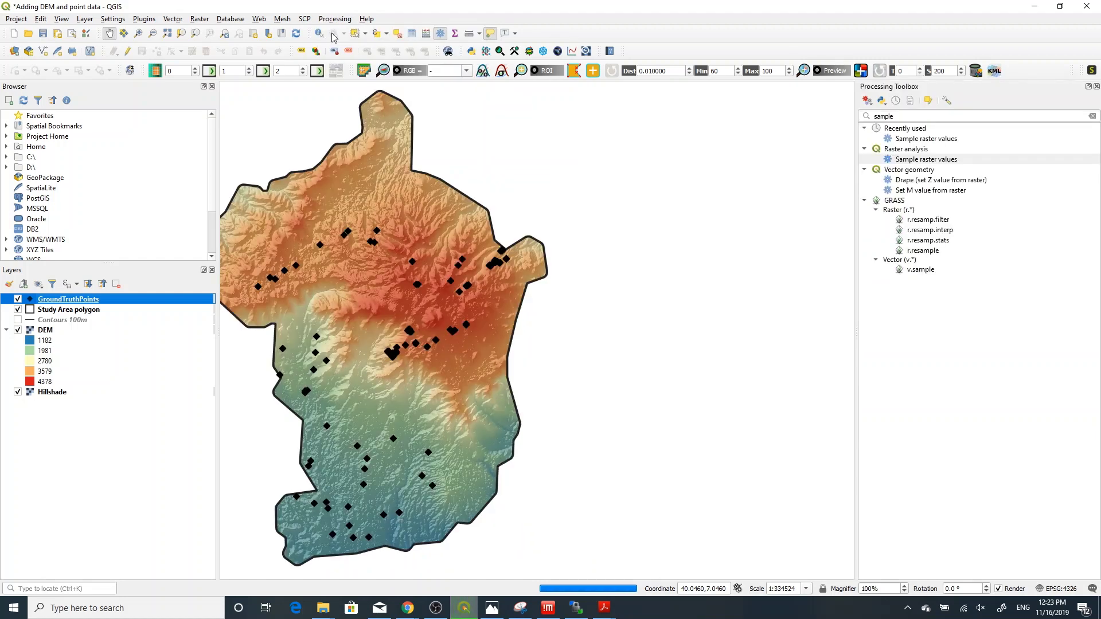
drag(379, 280, 473, 282)
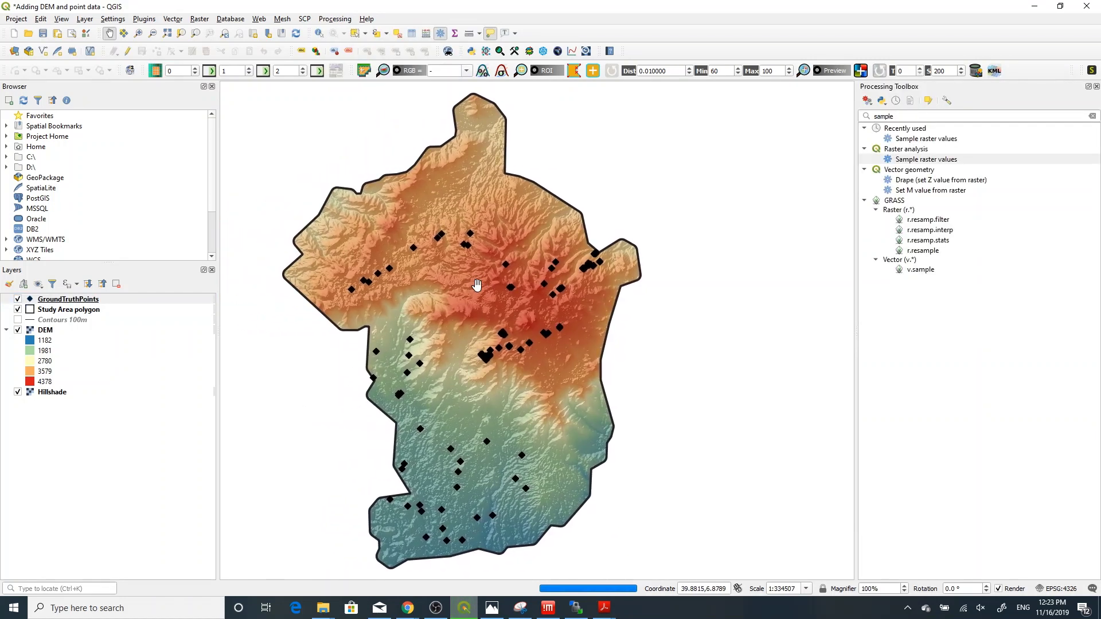
click(906, 117)
double_click(900, 117)
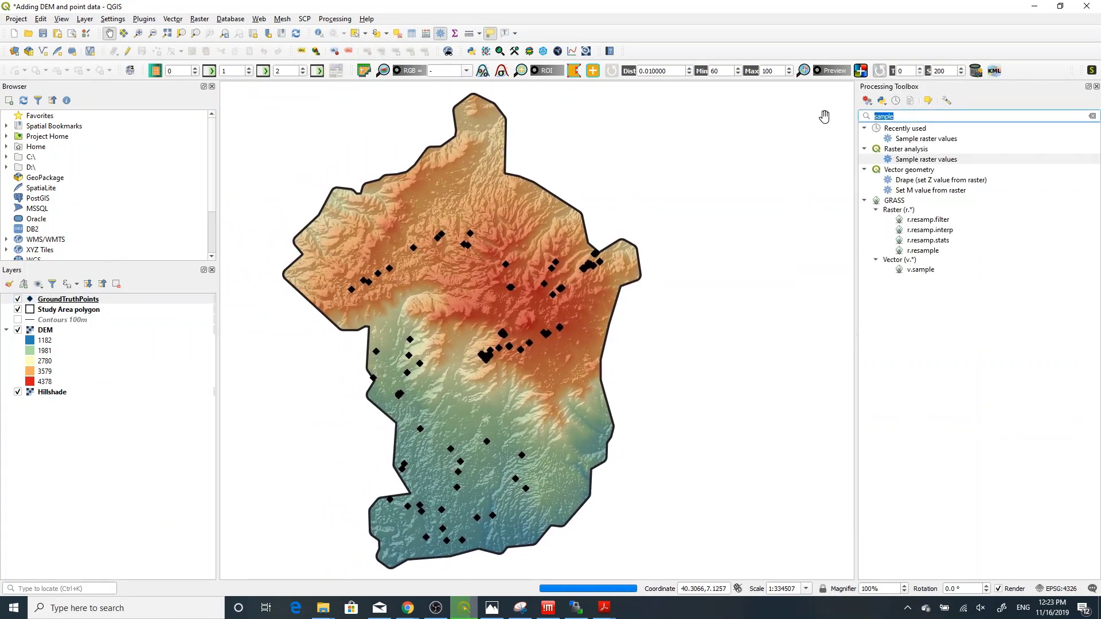
key(BackSpace)
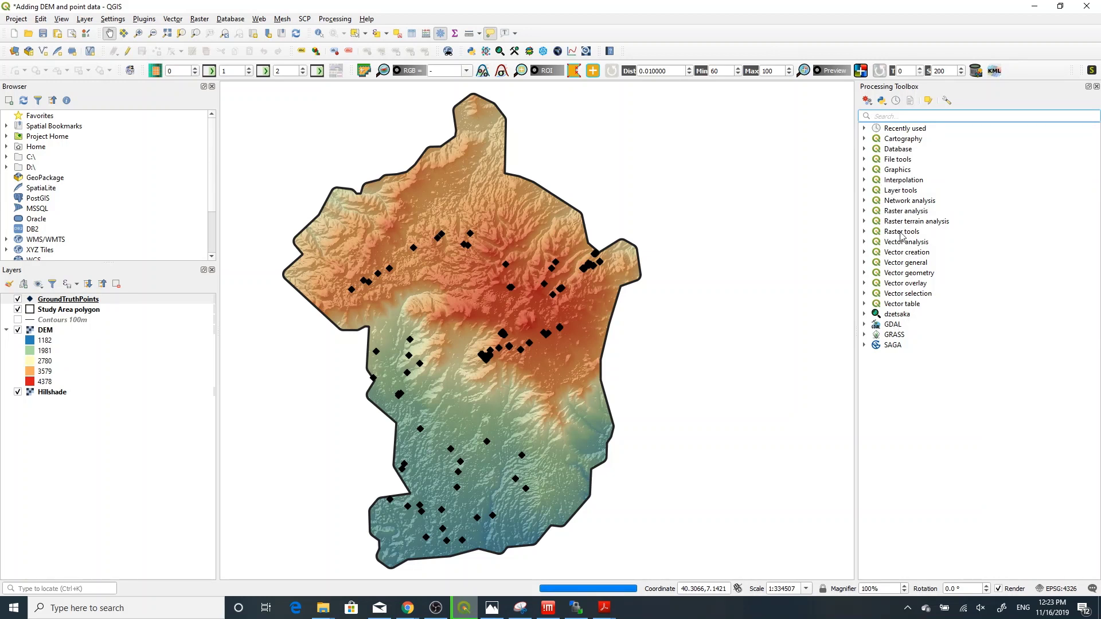
click(866, 211)
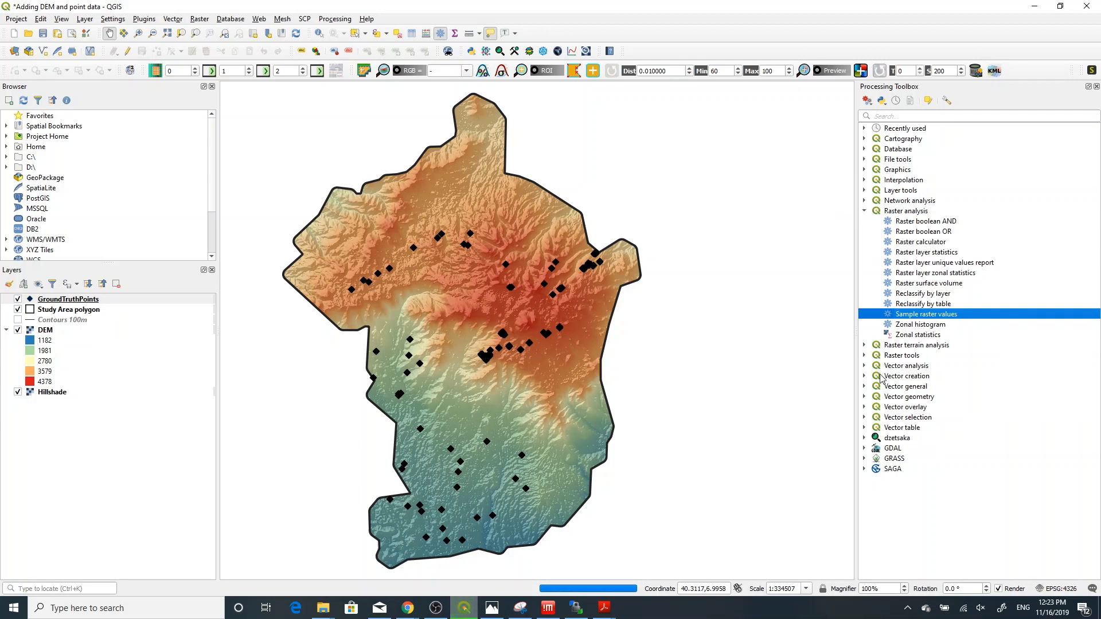
click(866, 366)
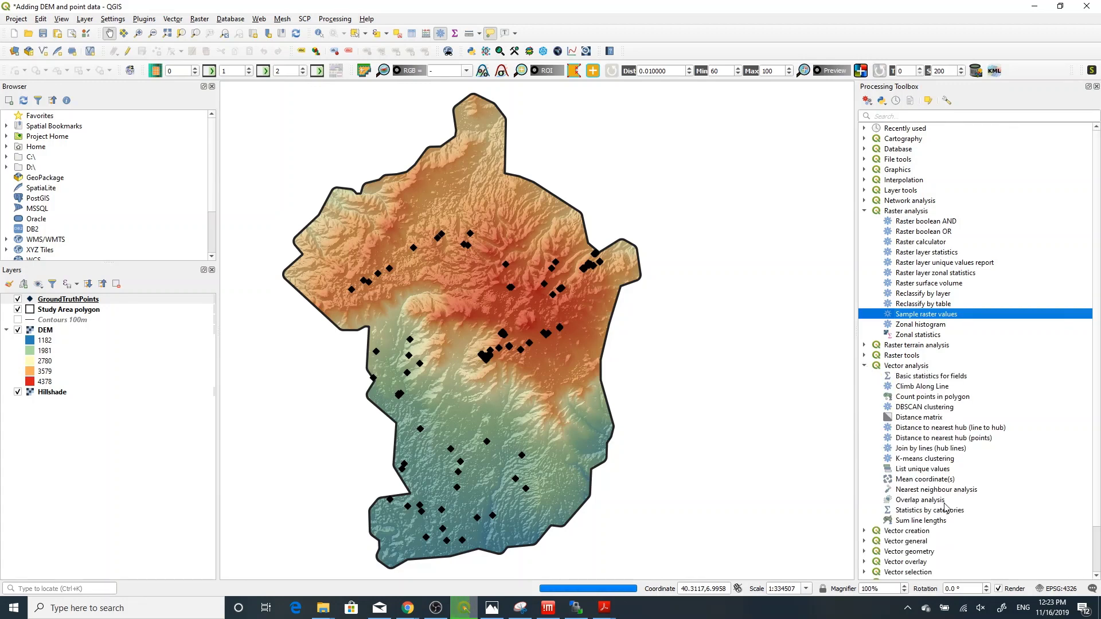
Search the toolbox for 'sample' and open the Sample raster values tool.
click(907, 117)
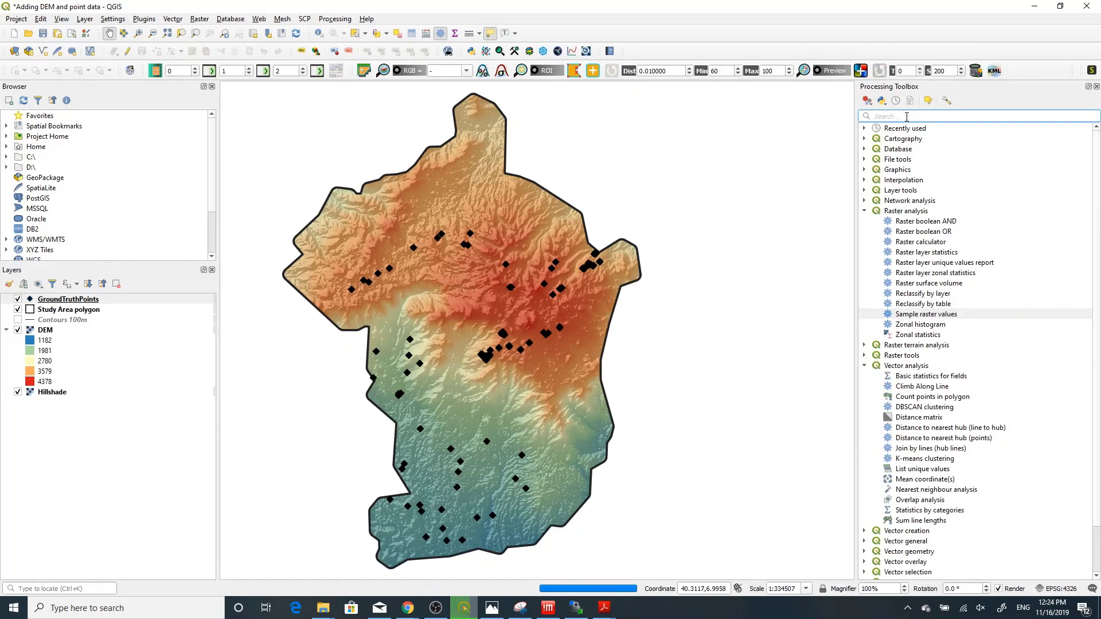
text(sample)
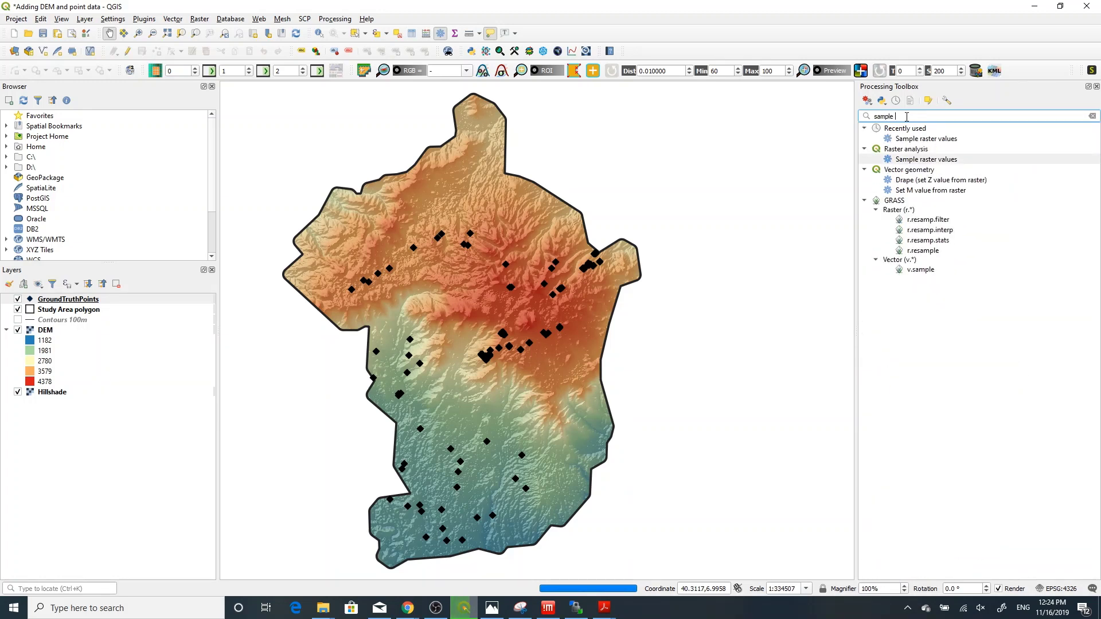
click(921, 159)
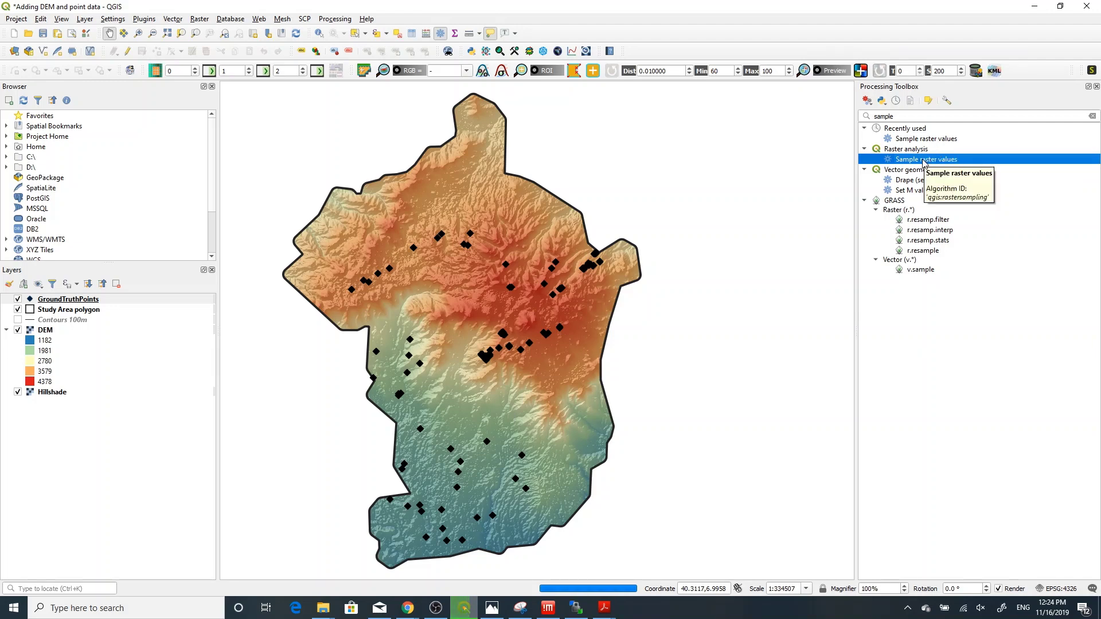
double_click(925, 162)
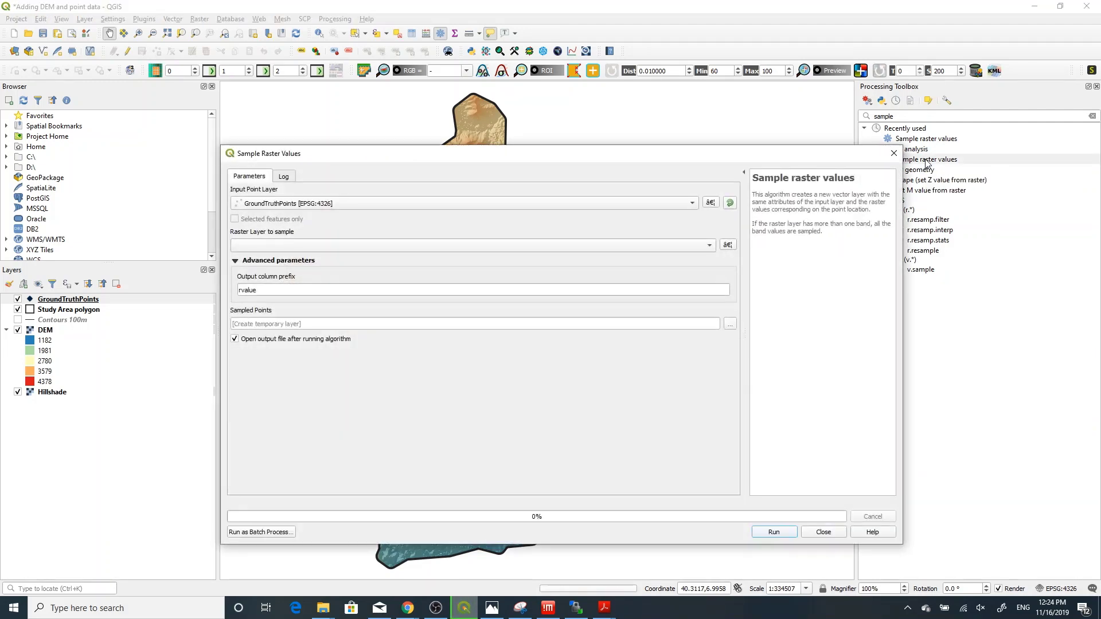
Sample the DEM raster at GroundTruthPoints with the Elevation column prefix and run it.
drag(356, 155, 315, 102)
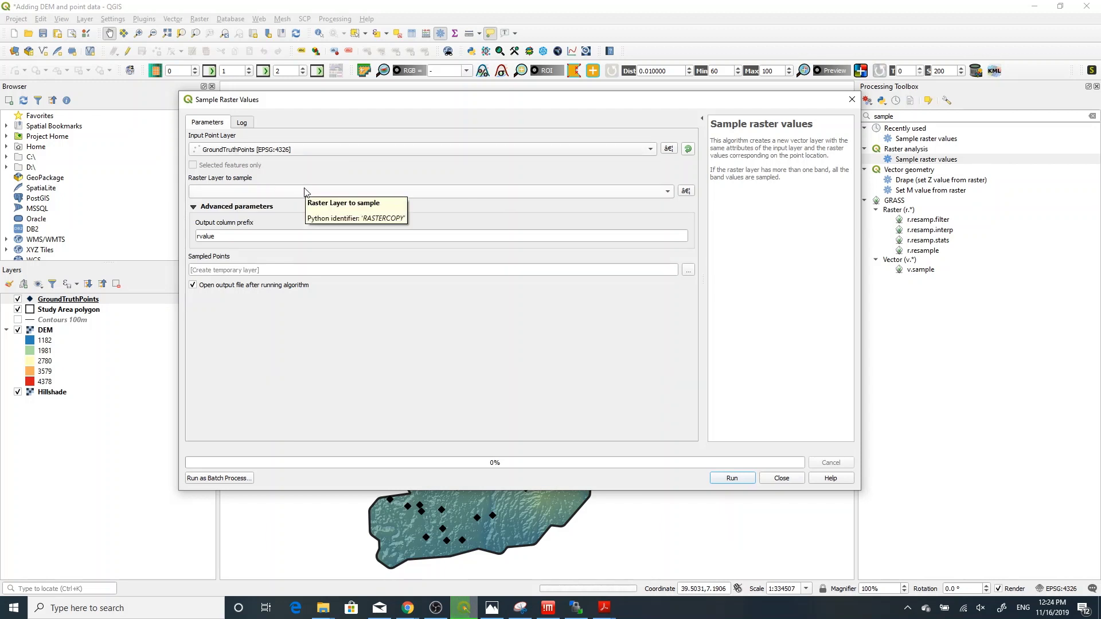
click(423, 196)
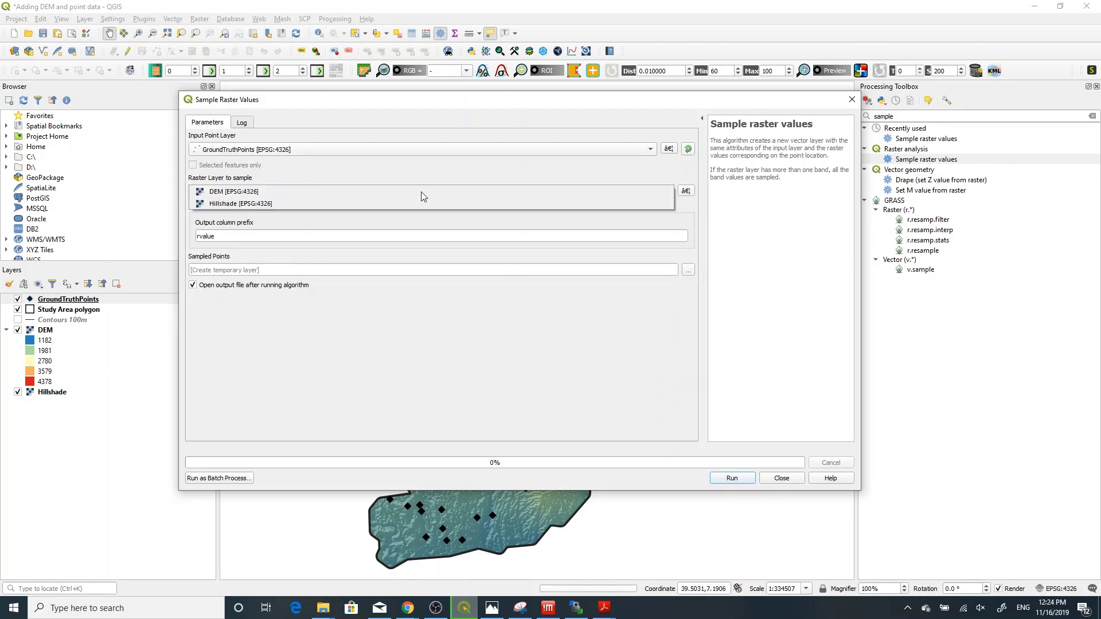
click(380, 194)
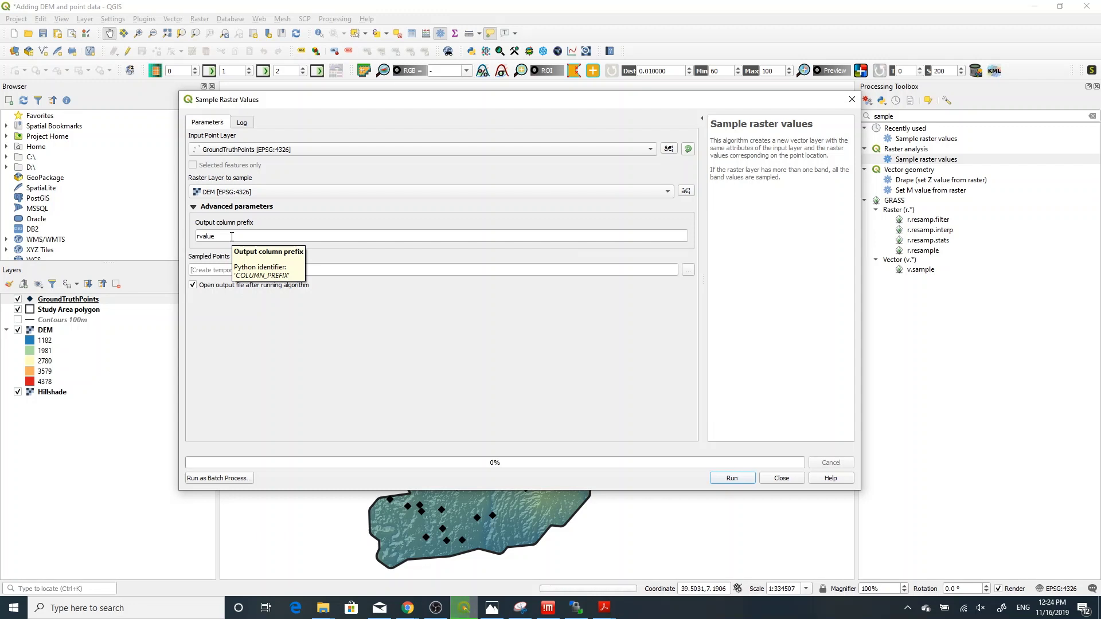
drag(231, 237, 186, 233)
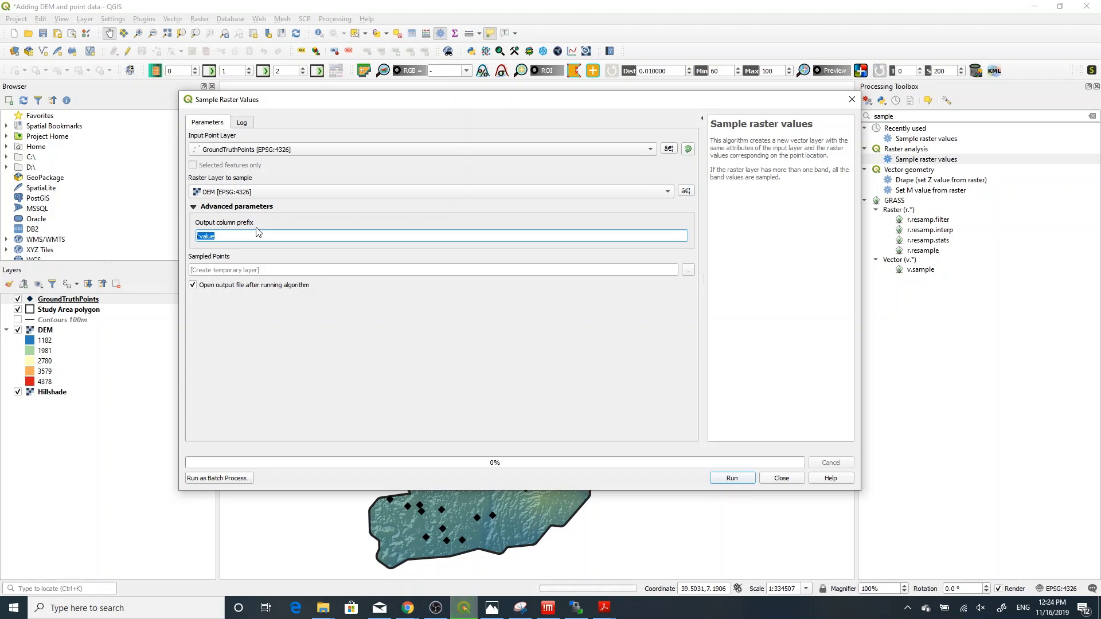
text(Elevation)
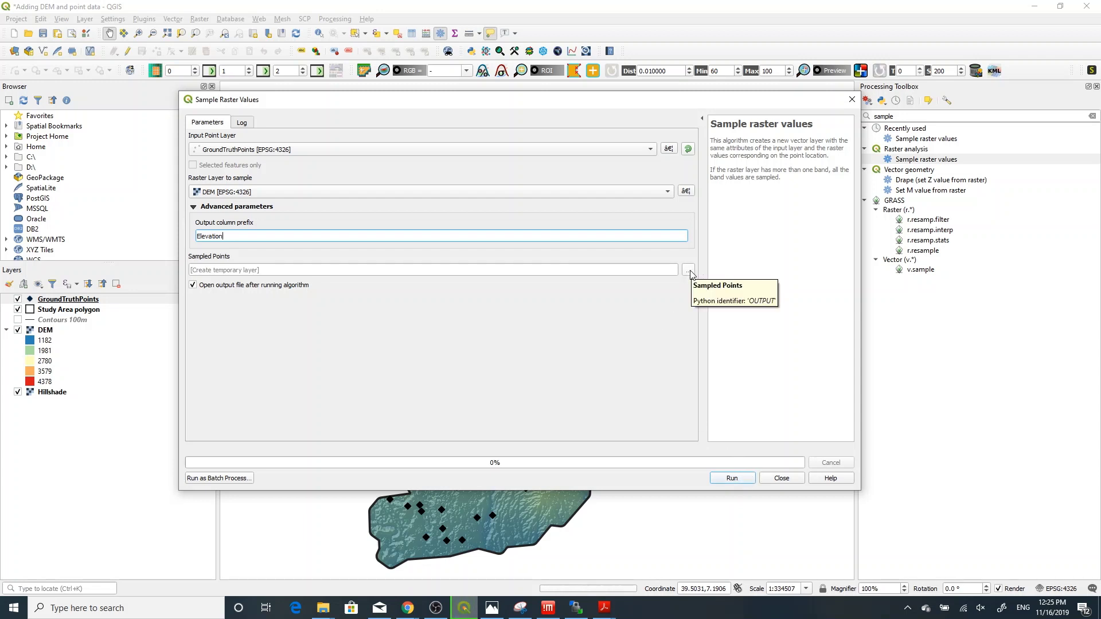
click(733, 479)
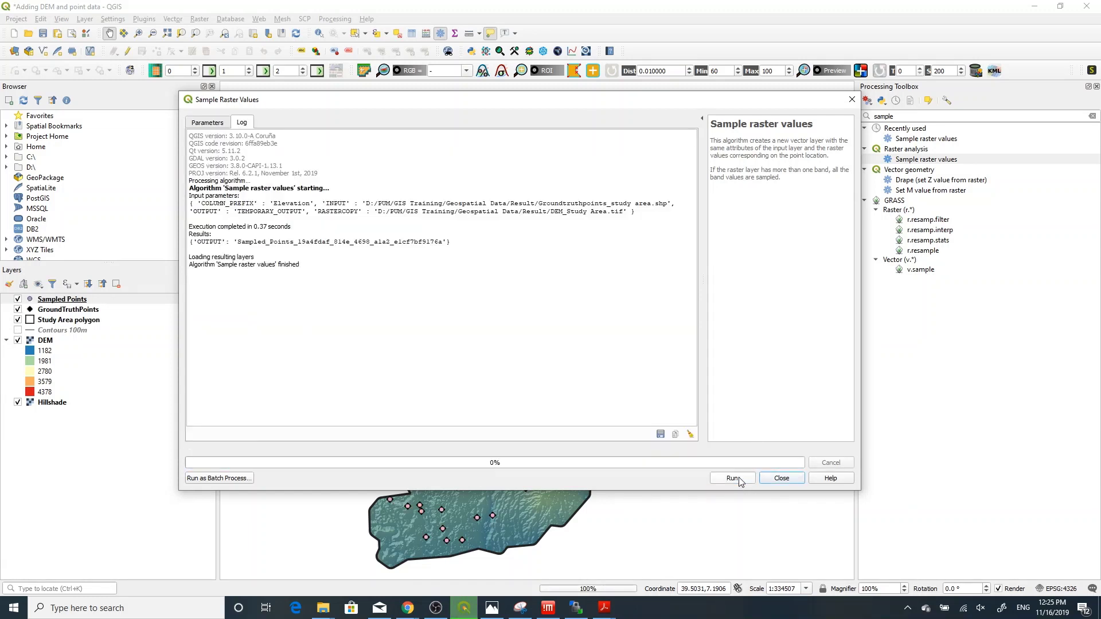
click(787, 480)
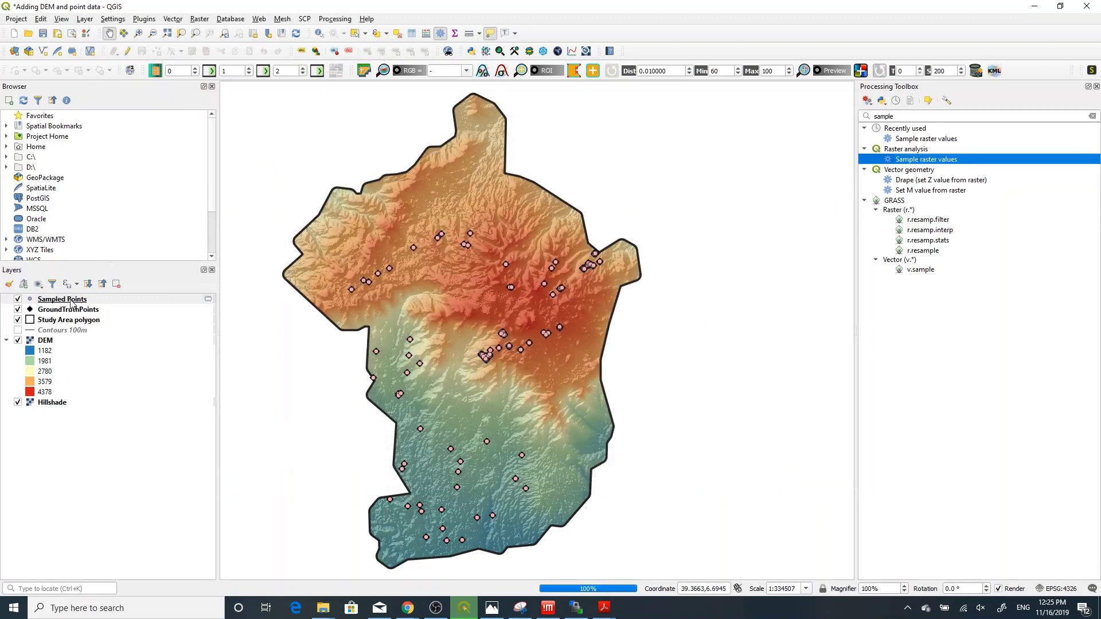
Open the Sampled Points attribute table showing each point's Elevation_1 value.
mouse_move(82, 304)
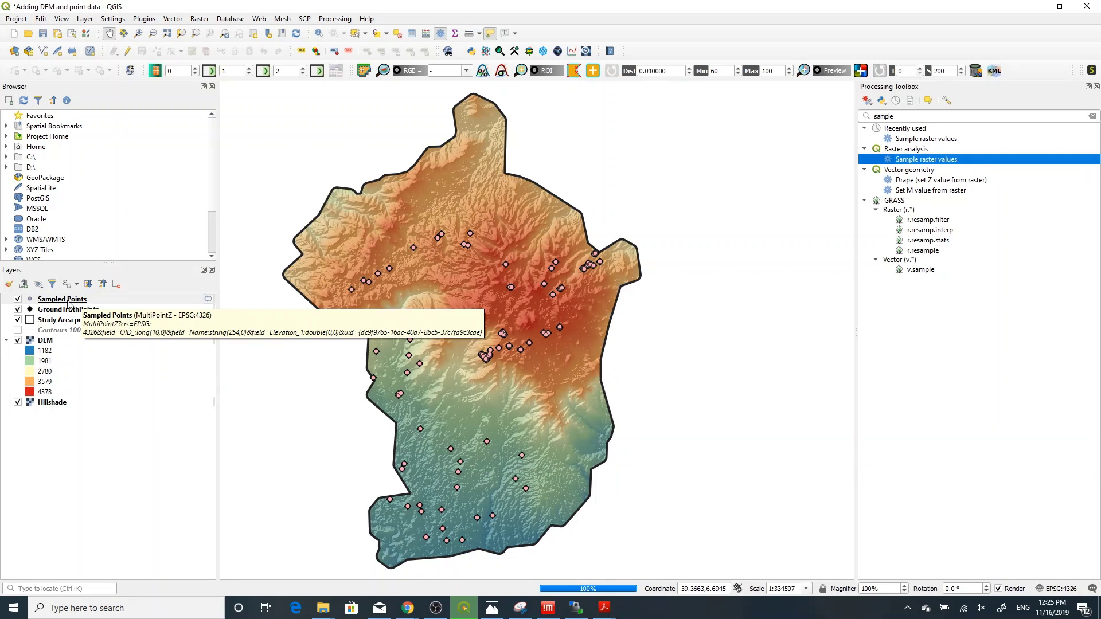
right_click(67, 304)
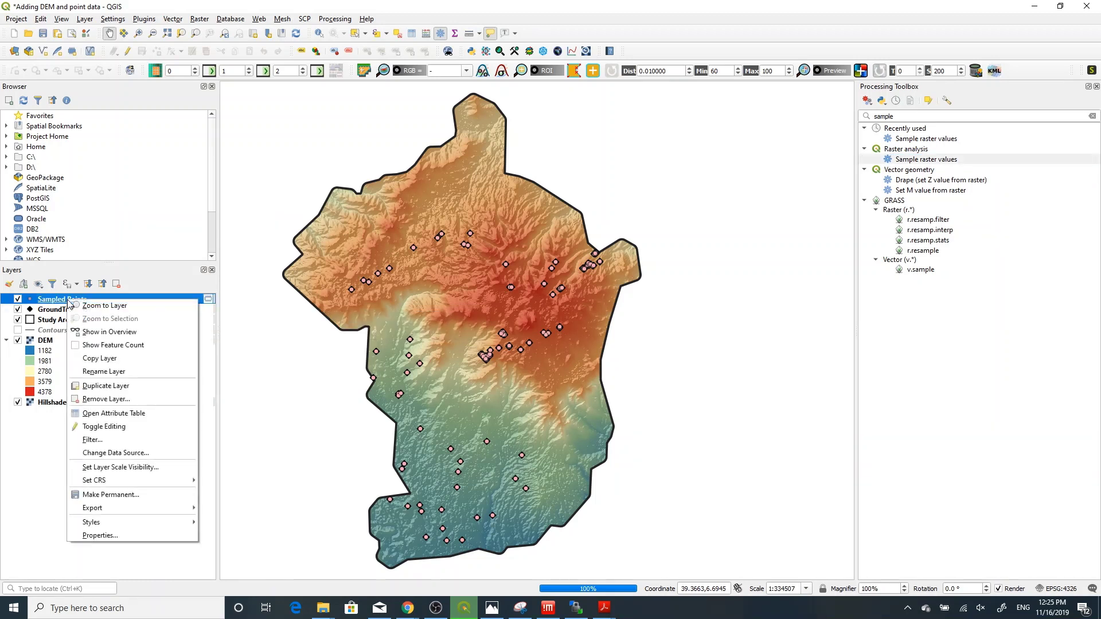
click(128, 409)
drag(823, 32, 865, 28)
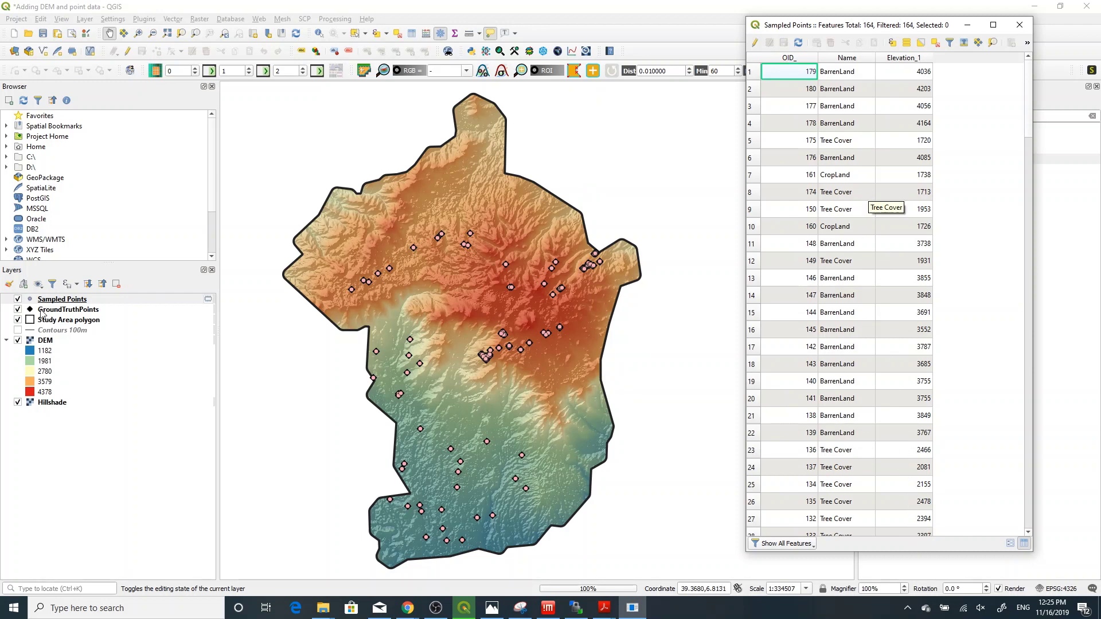
key(alt+Tab)
Open the GroundTruthPoints attribute table and move it leftward.
right_click(68, 310)
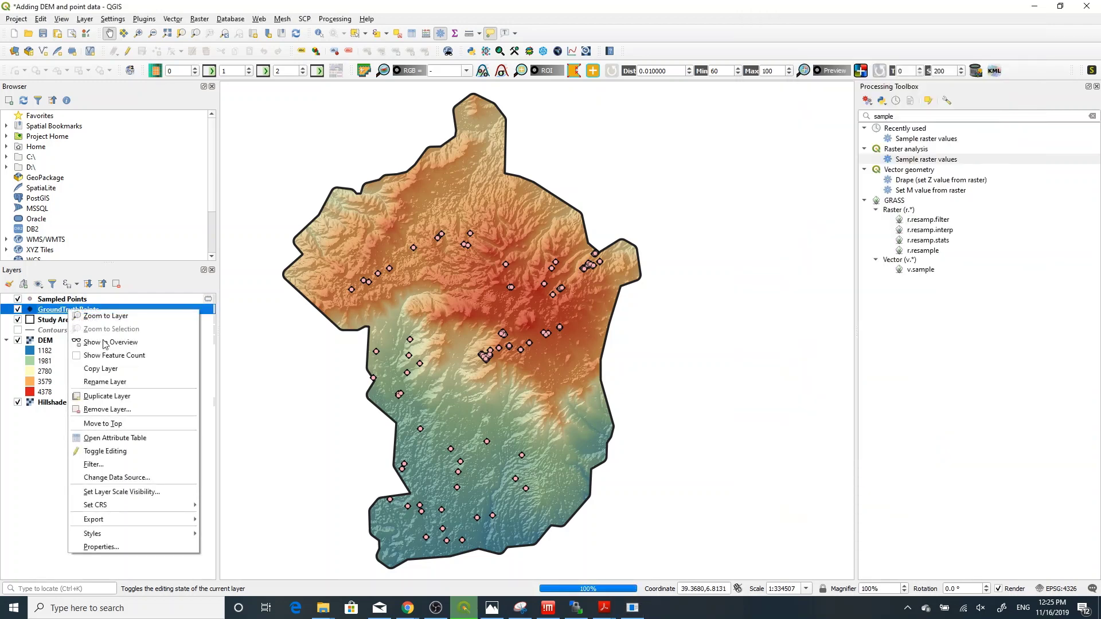
click(118, 441)
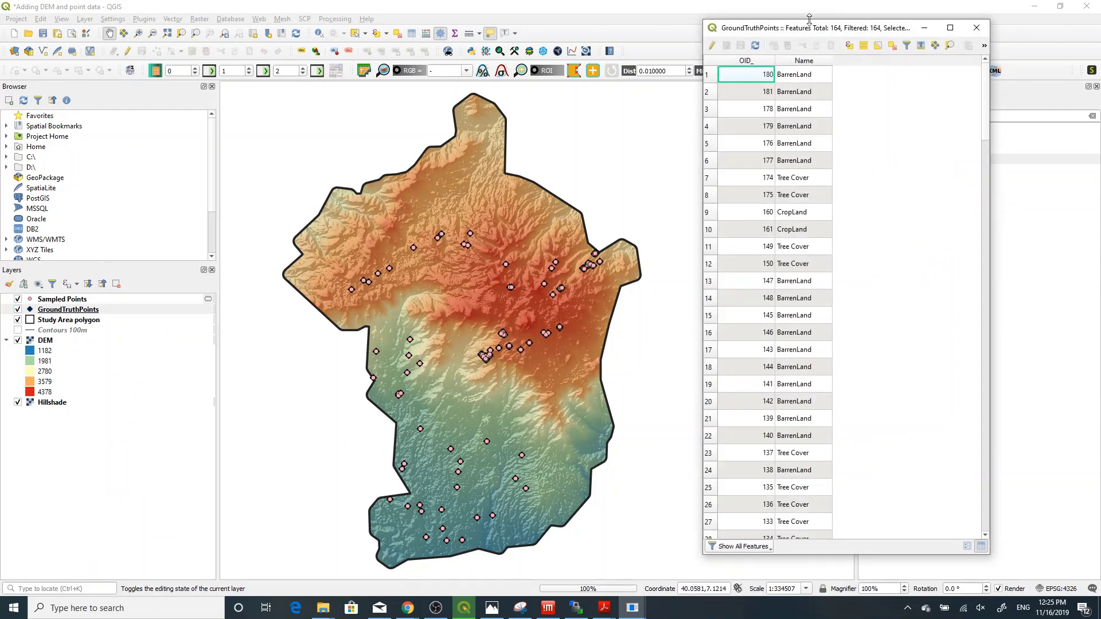
drag(803, 30, 561, 31)
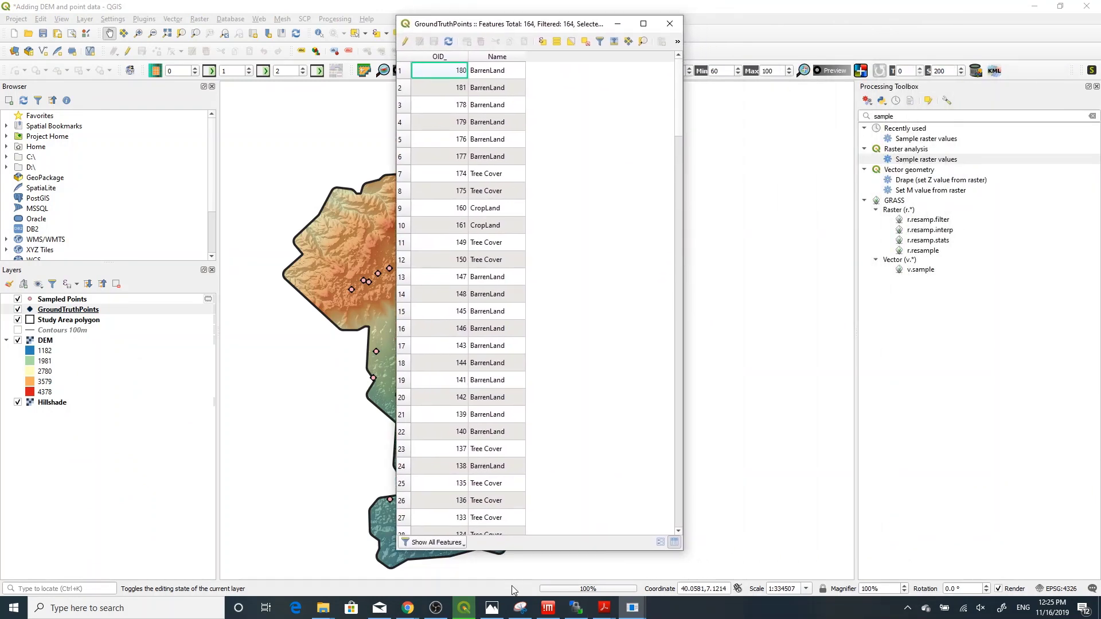
Arrange the GroundTruthPoints and Sampled Points tables side by side for comparison.
click(466, 608)
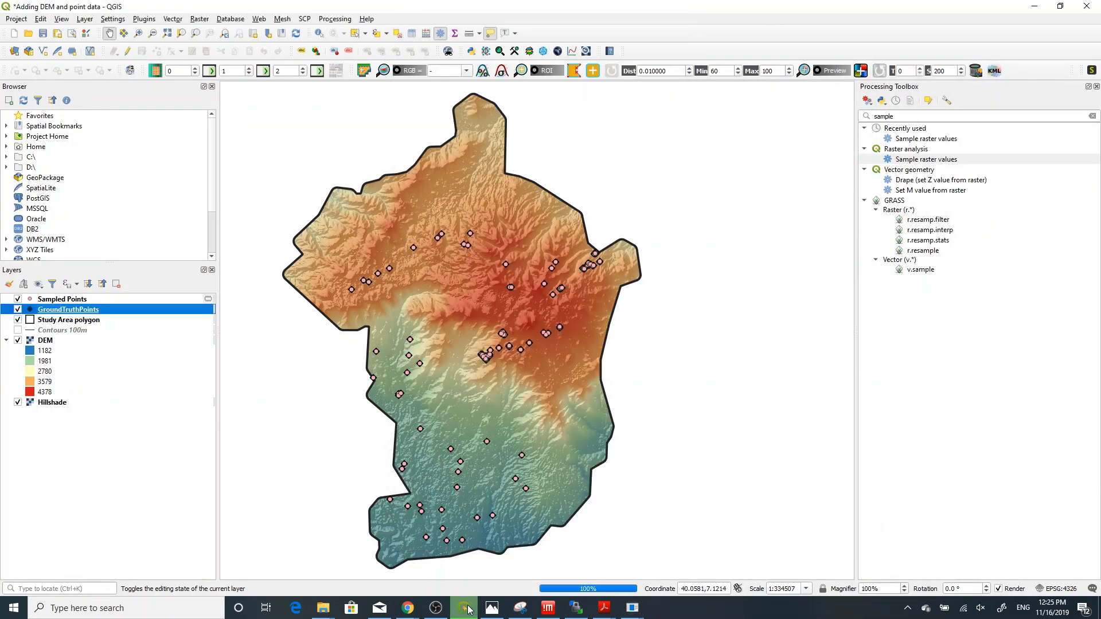
click(633, 609)
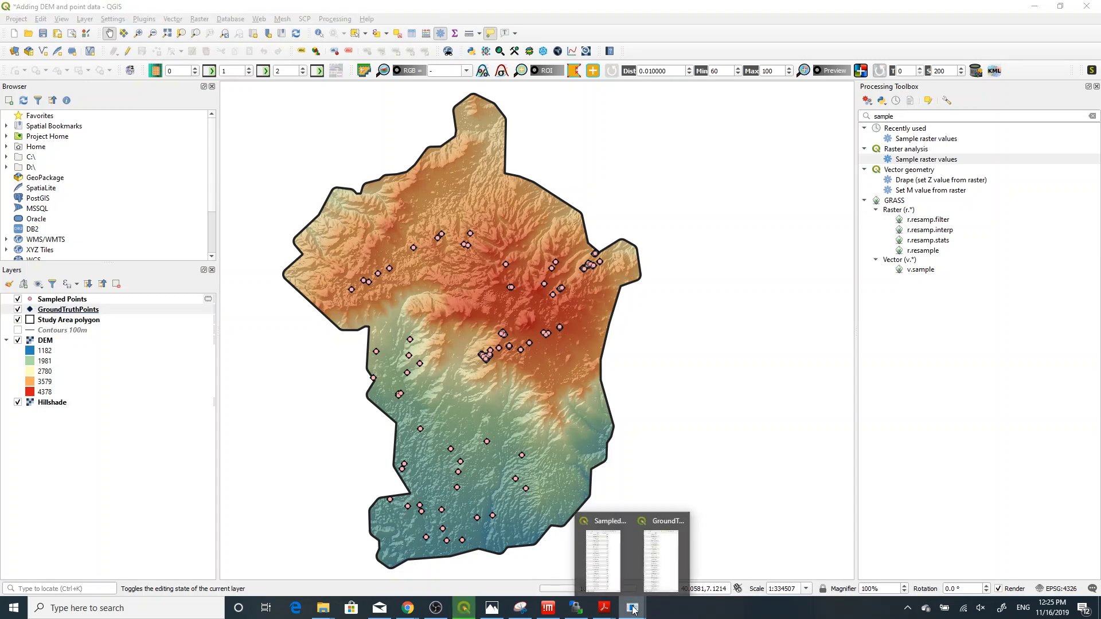
click(603, 565)
mouse_move(633, 608)
click(652, 573)
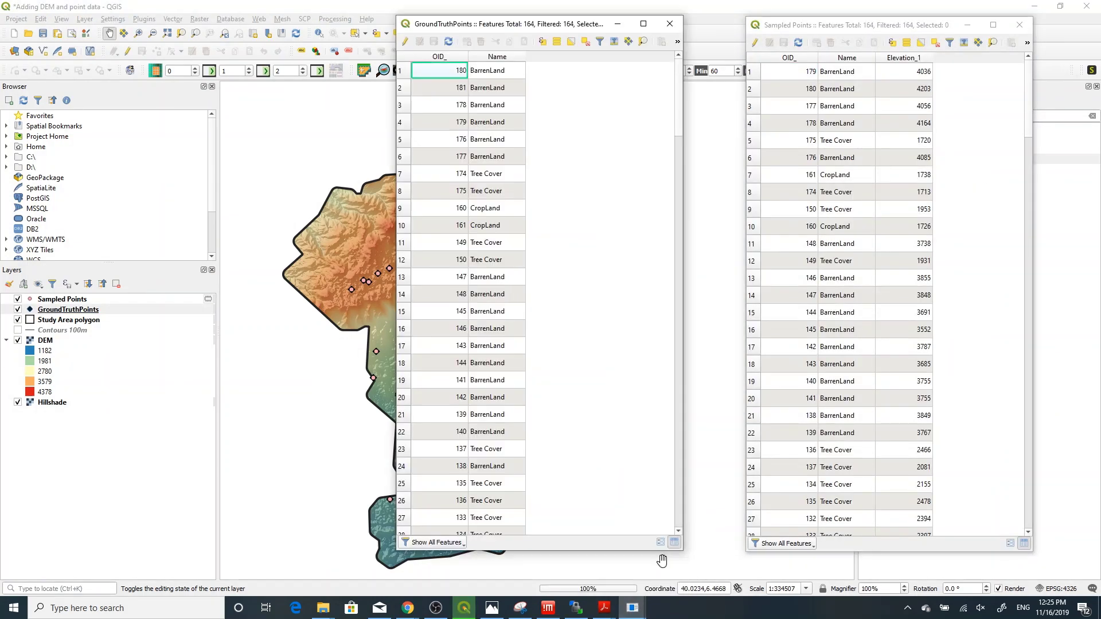
drag(541, 26, 387, 24)
drag(812, 28, 636, 28)
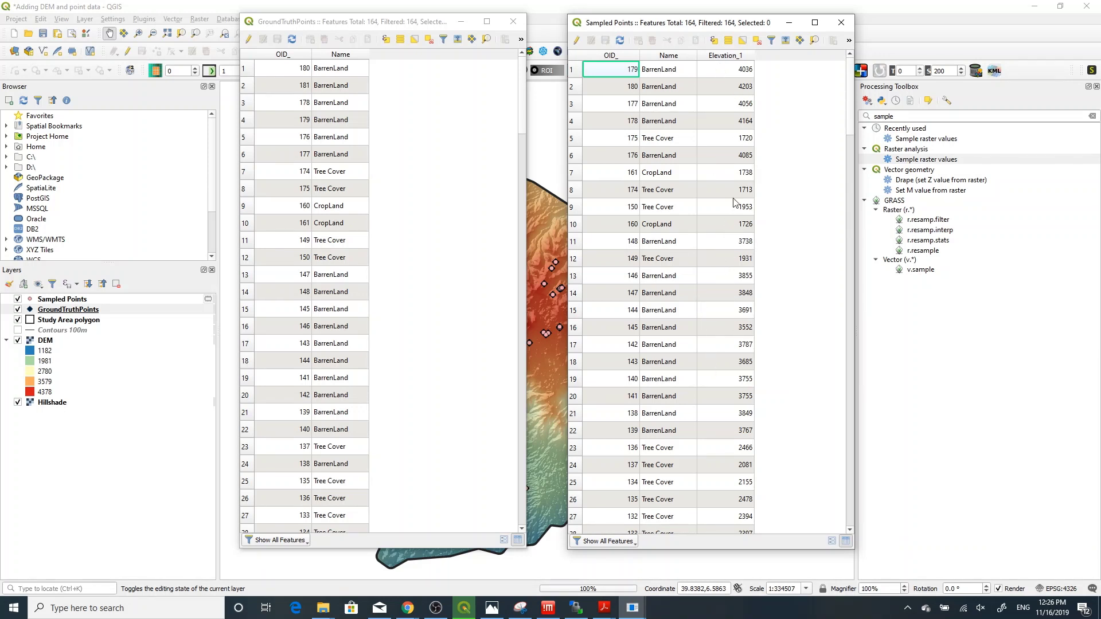
drag(850, 112, 780, 92)
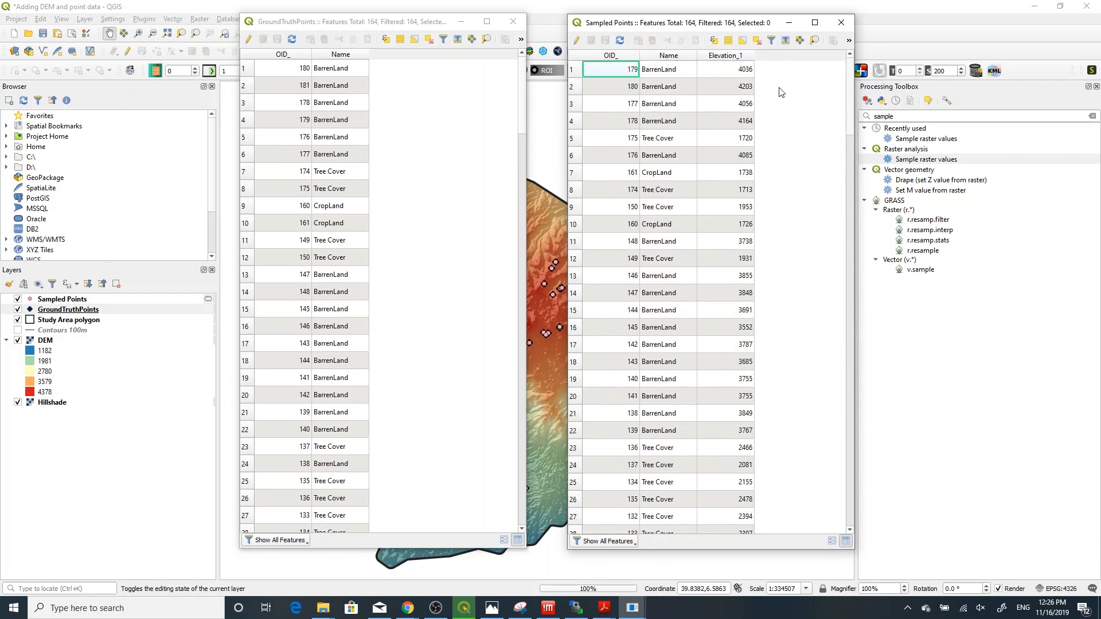